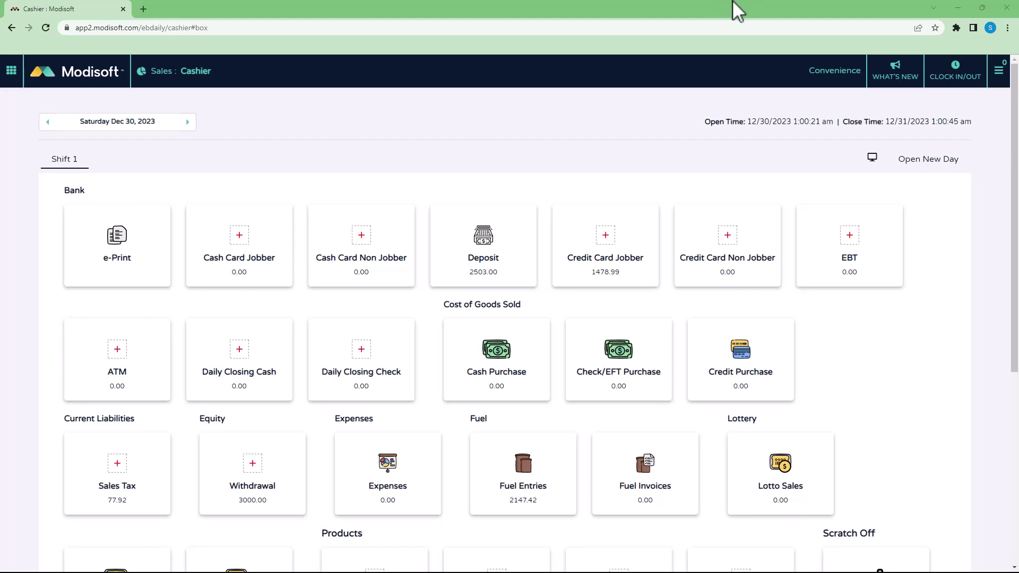
# Go to Setup > Settings > Users to open the Convenience store's Users & Permissions page.
pyautogui.click(11, 70)
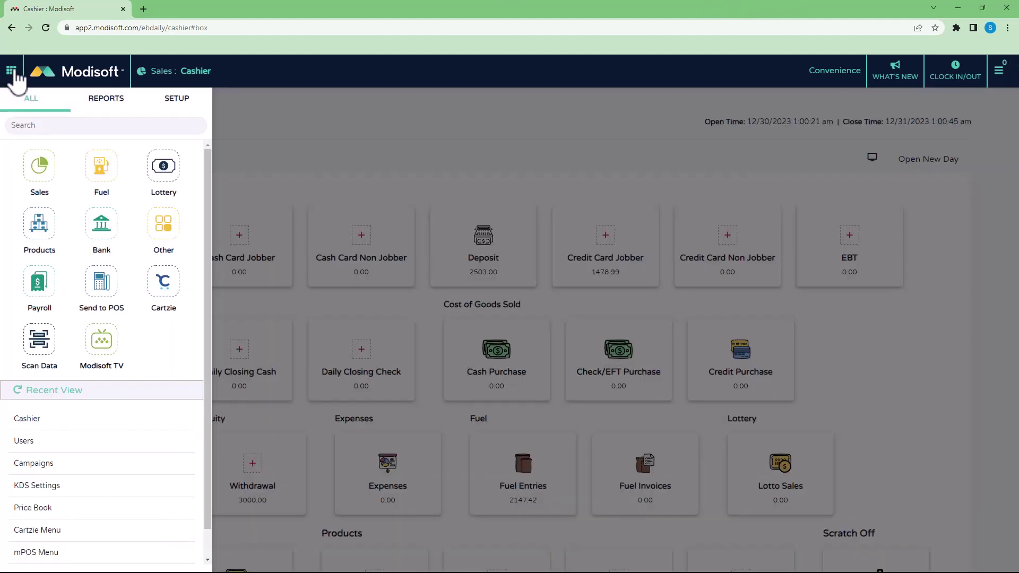
pyautogui.click(172, 101)
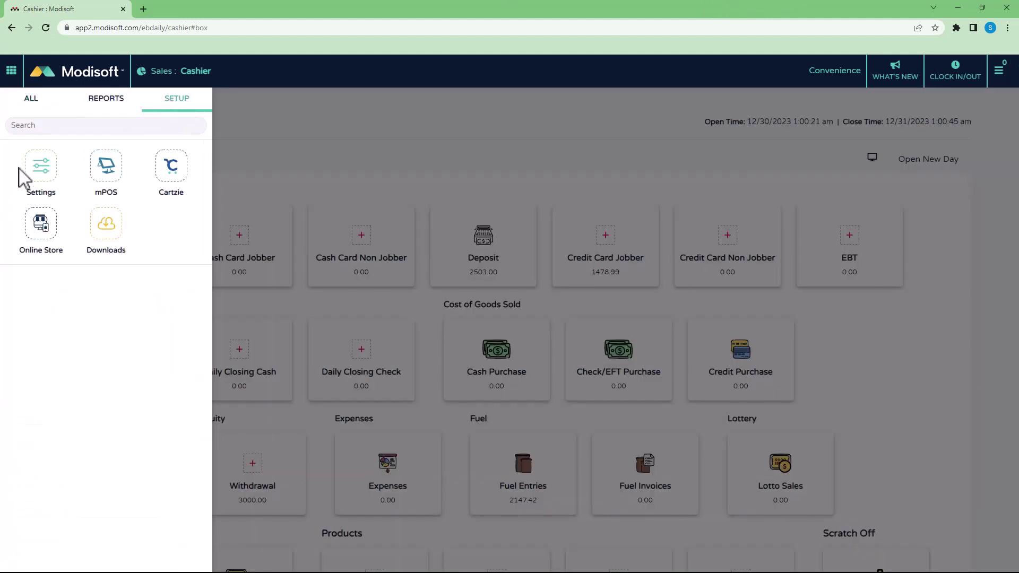
pyautogui.click(40, 166)
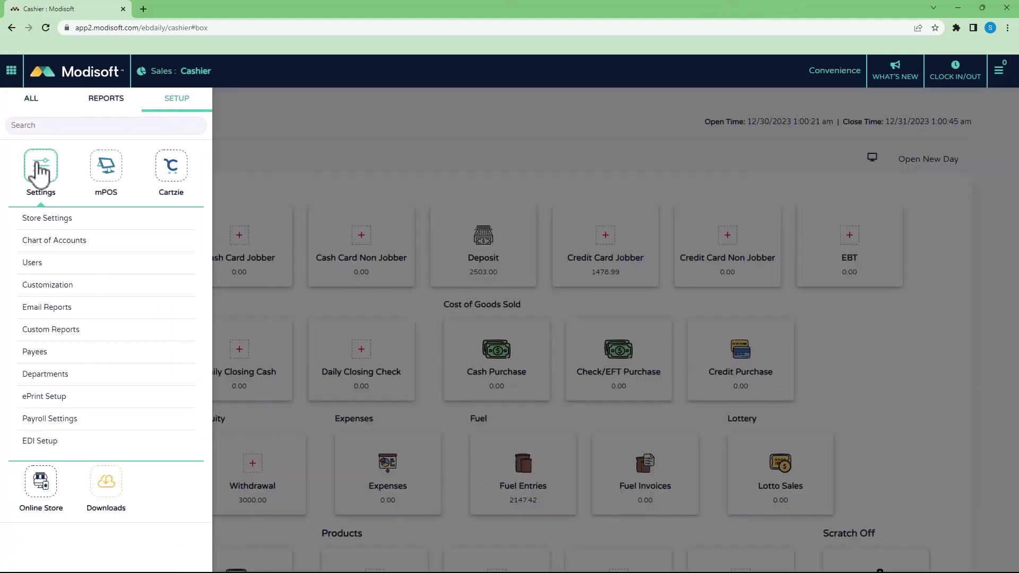
pyautogui.click(53, 268)
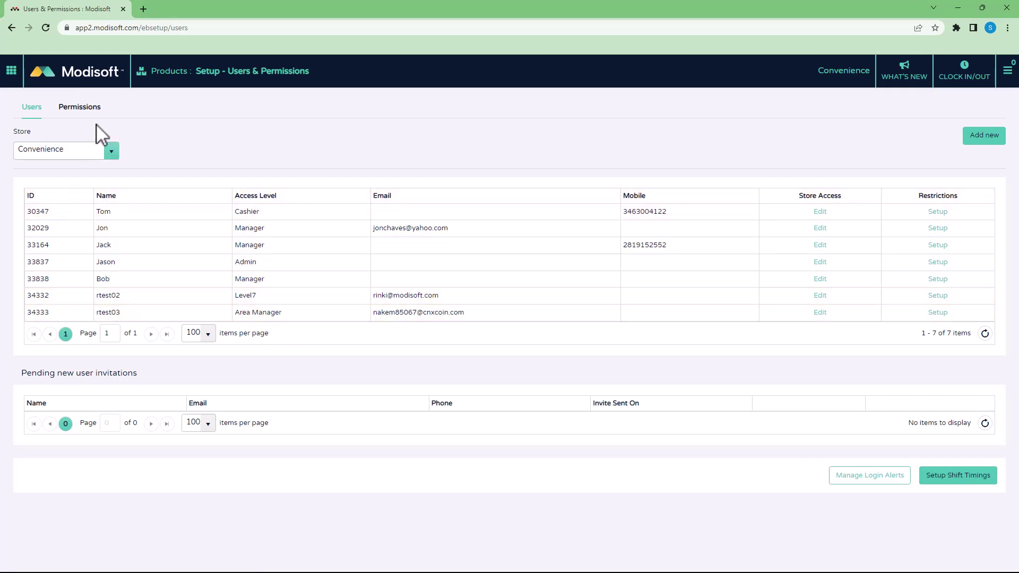
# Show the Manager role's Back Office App permissions, all listed as No Permission Set Yet.
pyautogui.click(84, 108)
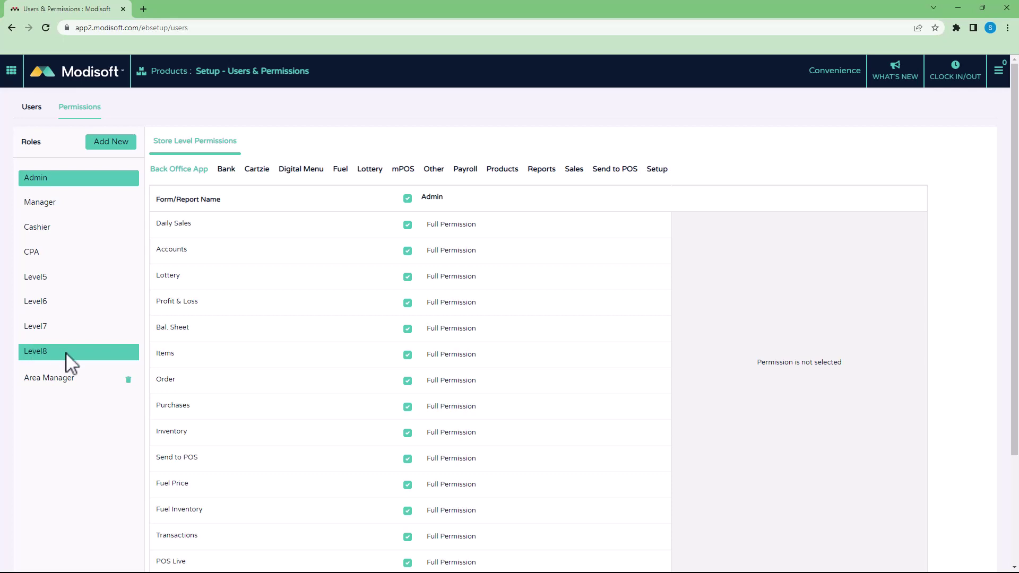
pyautogui.click(47, 204)
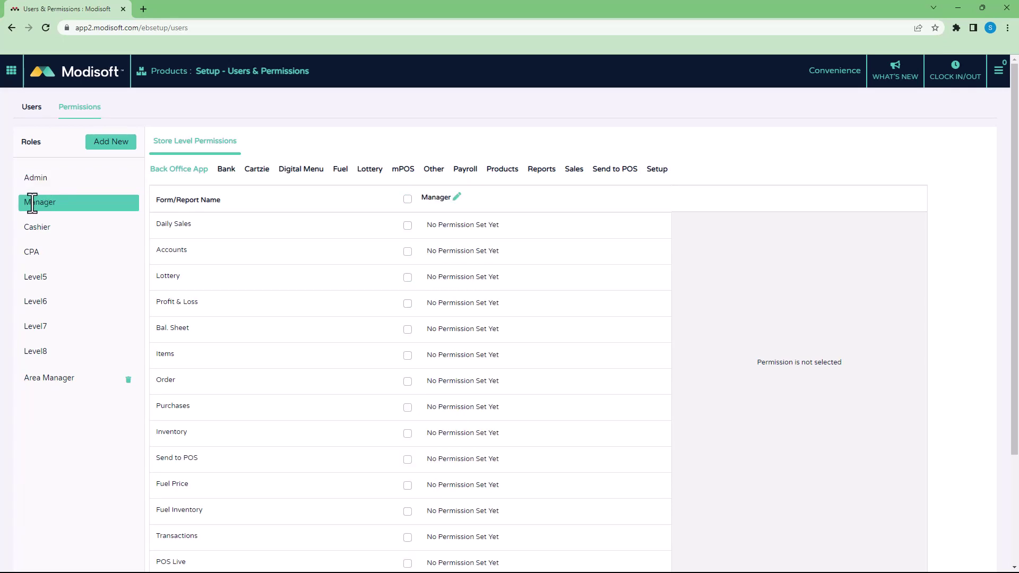
pyautogui.click(457, 197)
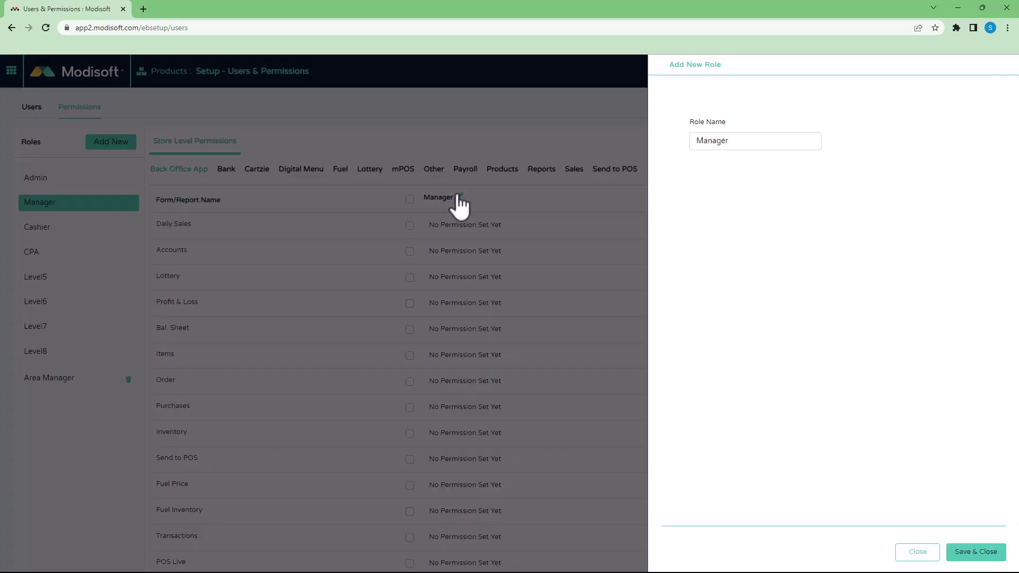
pyautogui.click(606, 141)
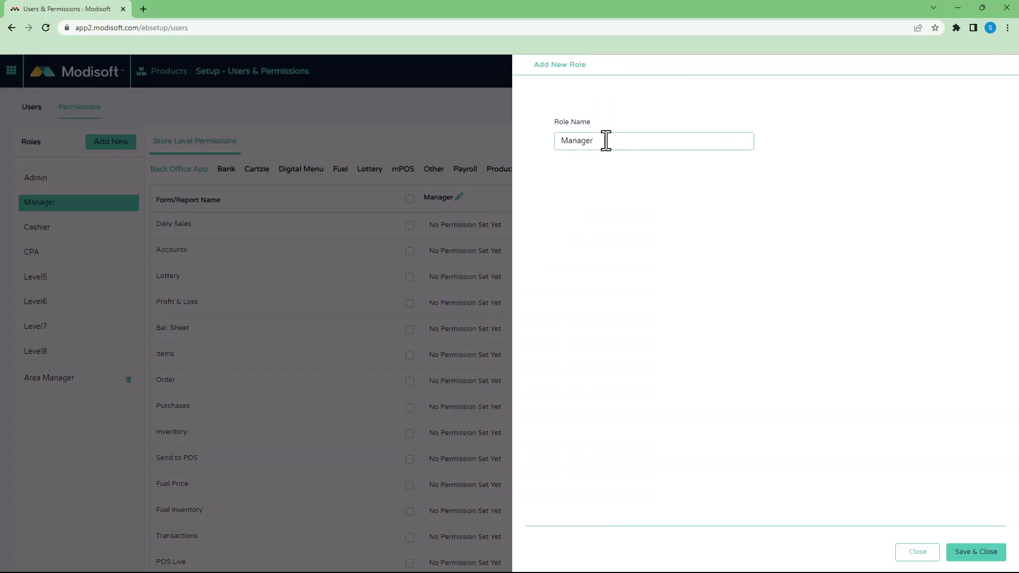
pyautogui.click(968, 555)
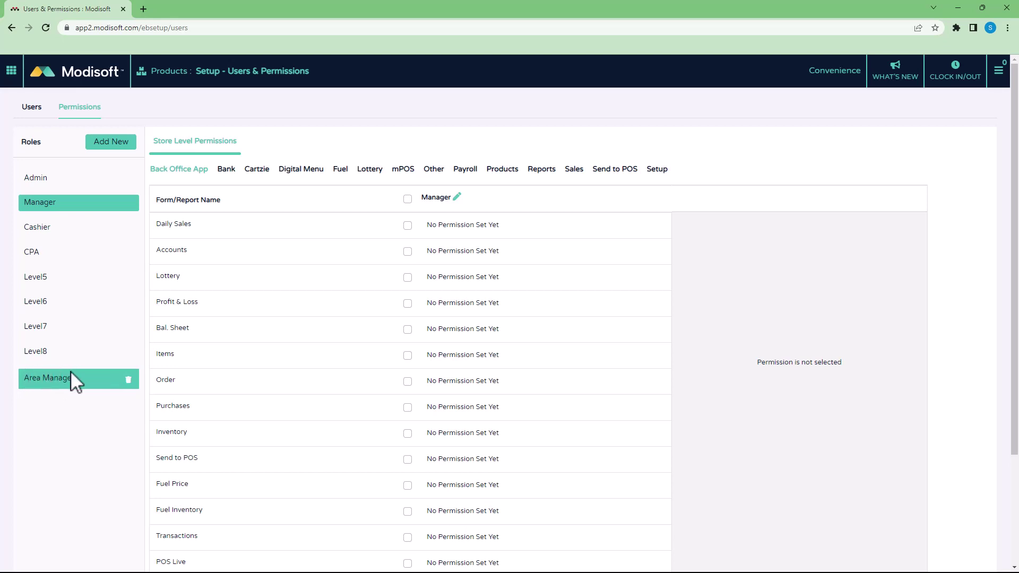
pyautogui.click(119, 143)
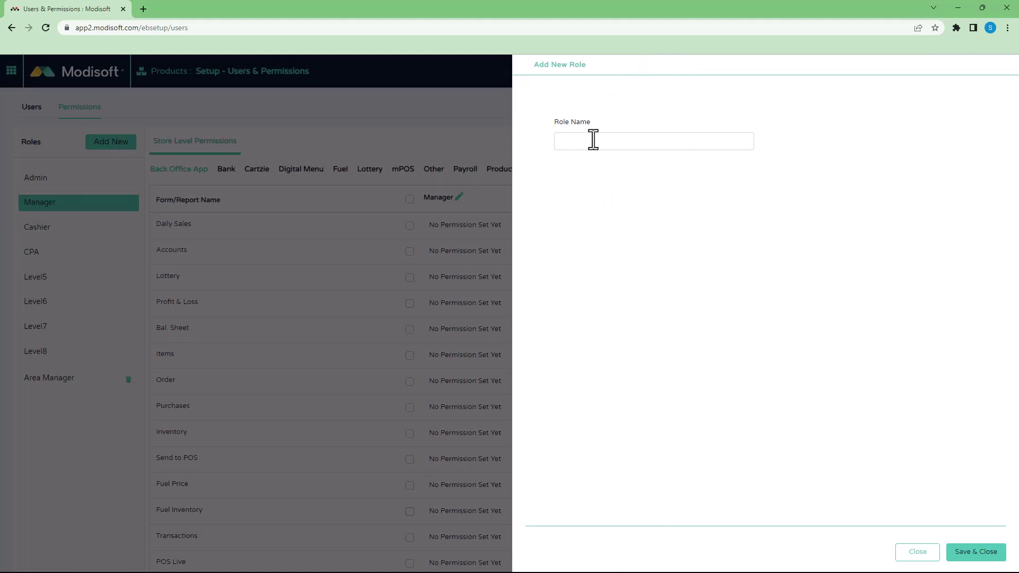
pyautogui.click(918, 552)
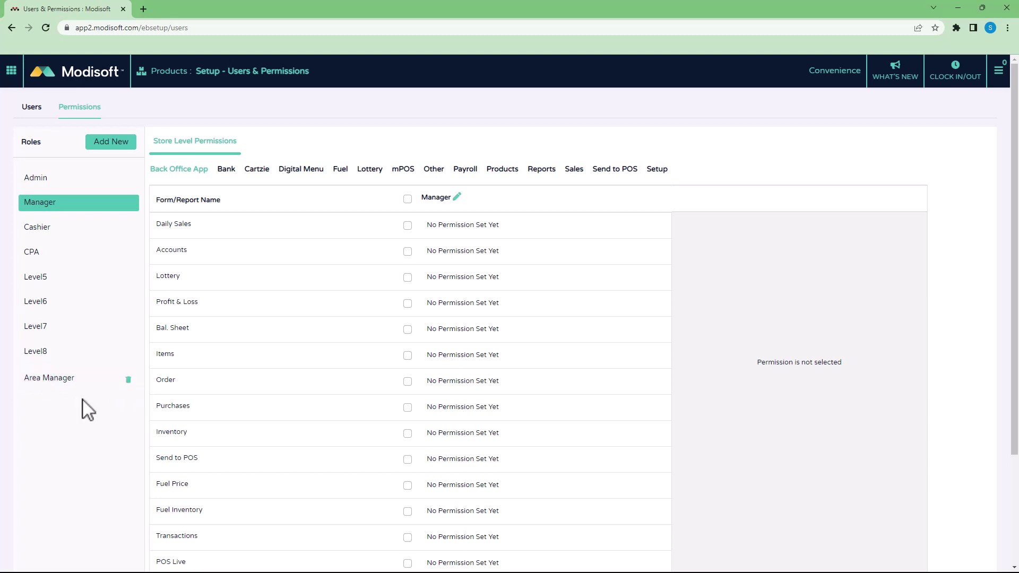
# Attempt to delete the Area Manager role; it is refused because a user still holds it.
pyautogui.click(33, 109)
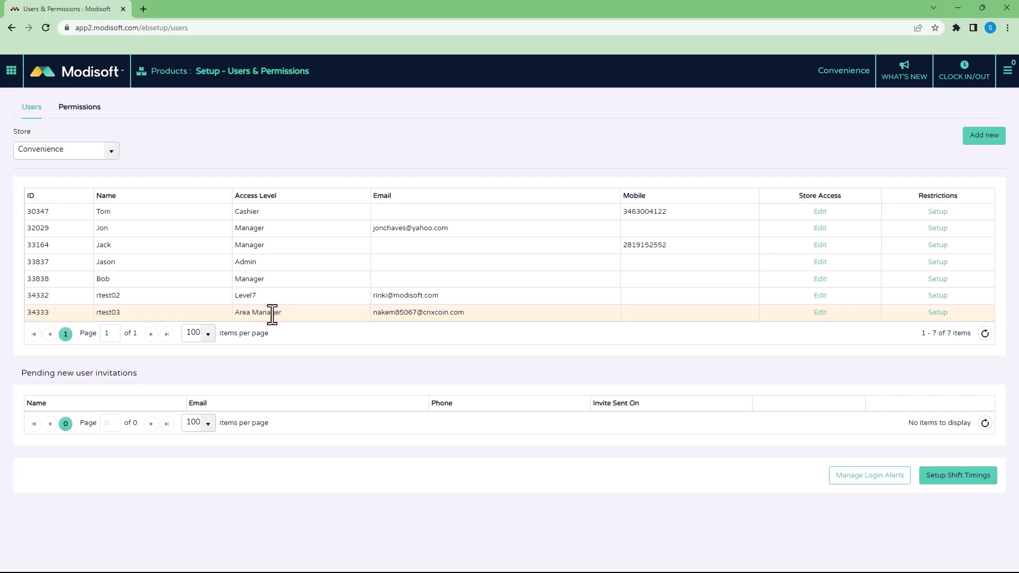
pyautogui.click(79, 109)
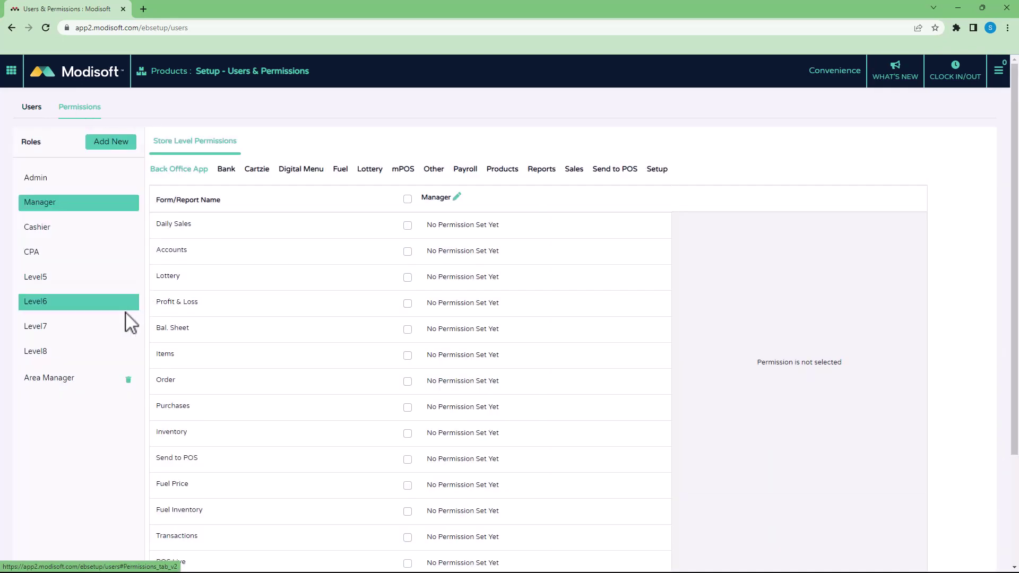
pyautogui.click(129, 380)
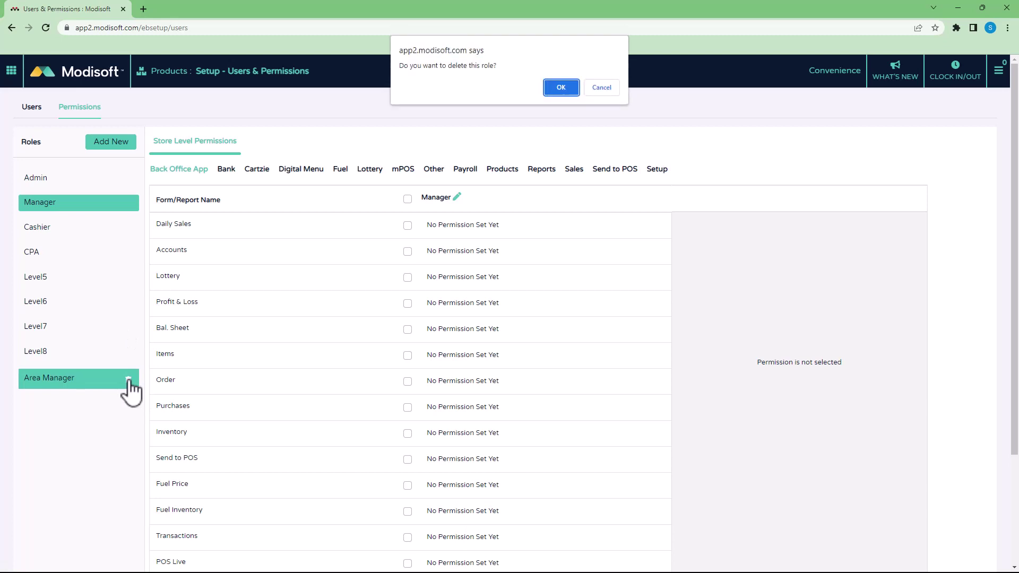
pyautogui.click(561, 88)
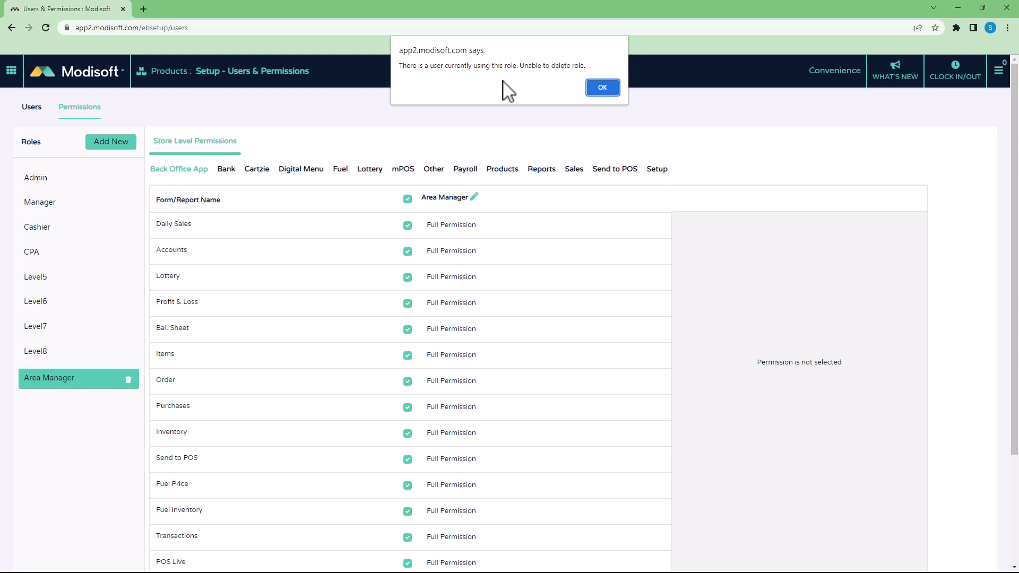
pyautogui.click(598, 88)
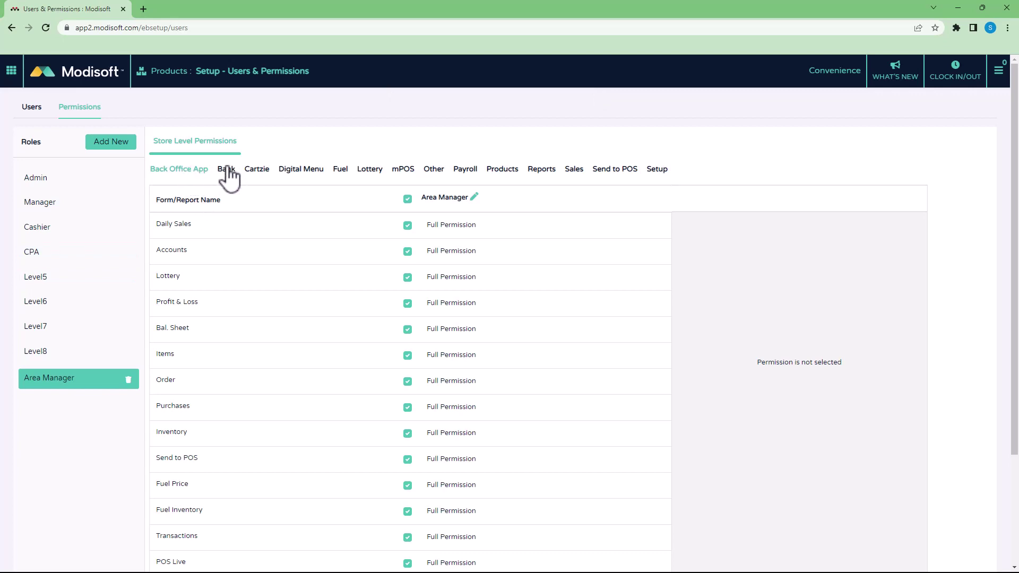
# Select Manager and view its Fuel page, where all six fuel forms have Full Permission.
pyautogui.click(45, 207)
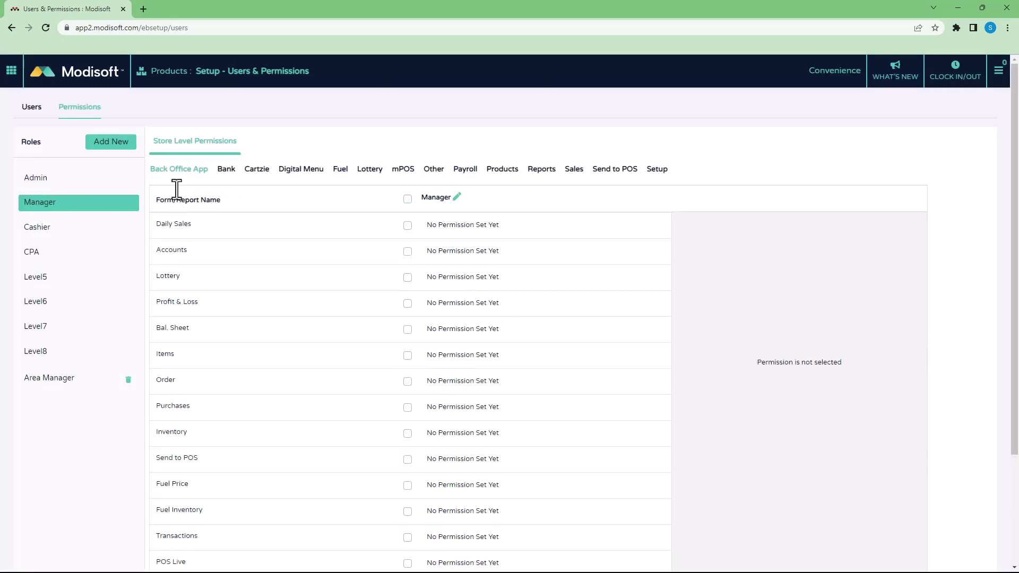
pyautogui.click(228, 170)
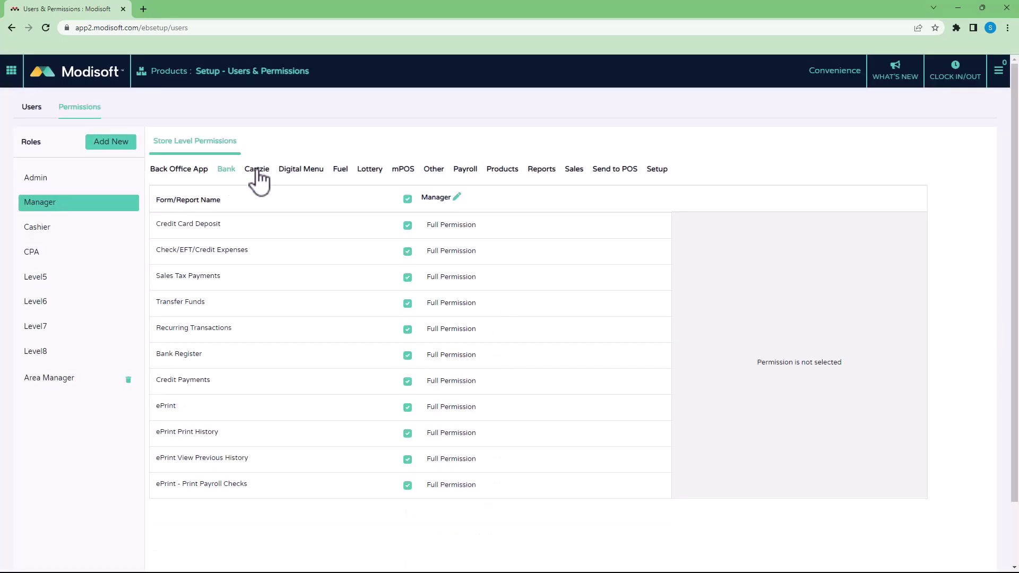
pyautogui.click(259, 177)
pyautogui.click(307, 177)
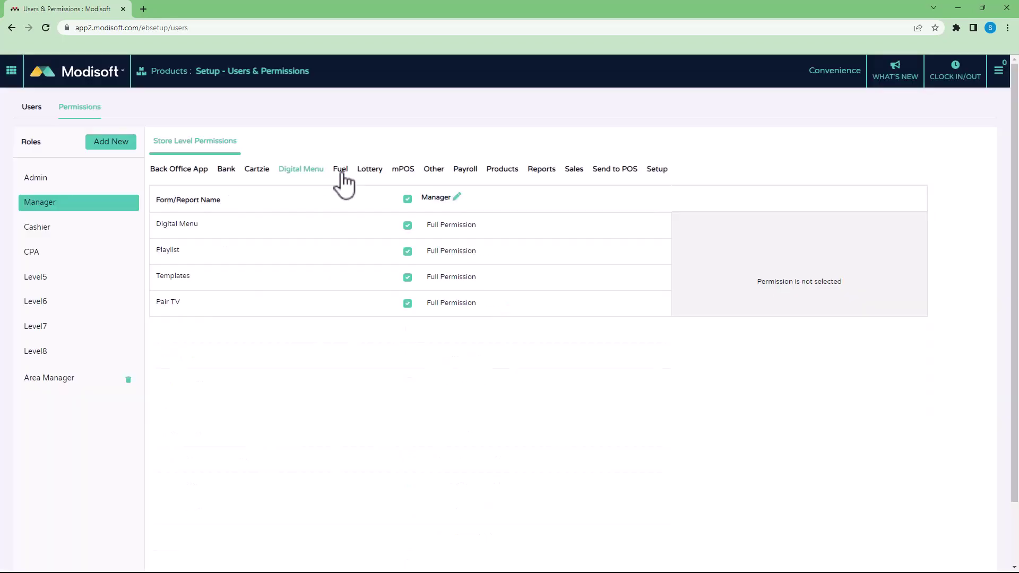
pyautogui.click(341, 175)
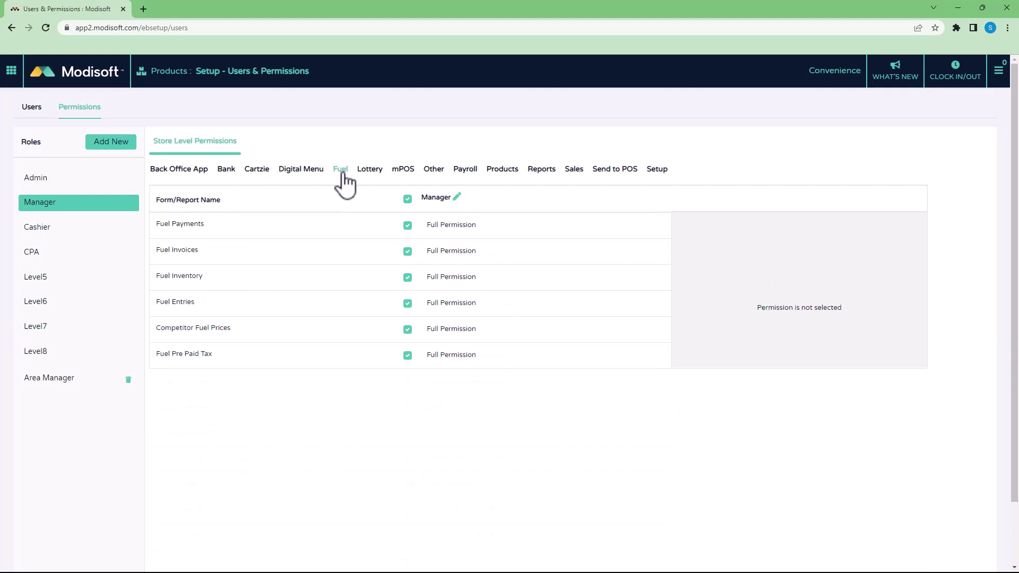
pyautogui.click(12, 71)
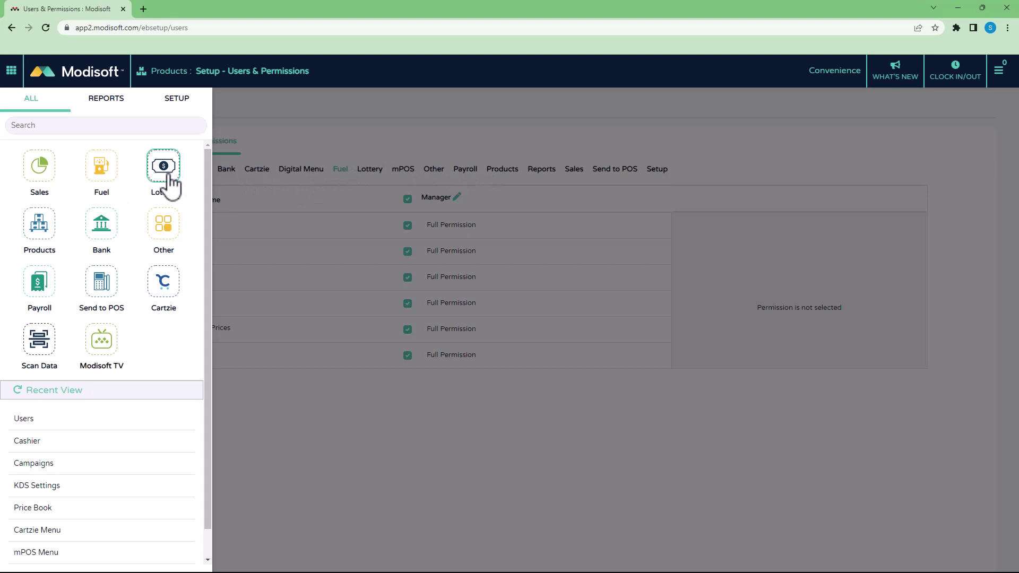
pyautogui.click(341, 139)
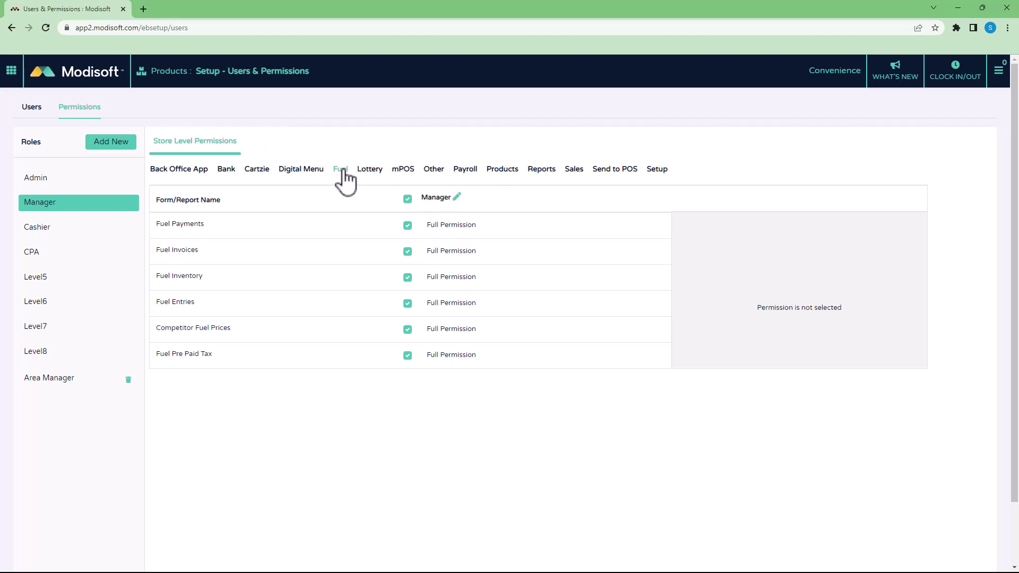
# Clear and re-grant all Manager Fuel permissions, then view the Lottery, Payroll and Products pages.
pyautogui.click(408, 199)
pyautogui.click(407, 200)
pyautogui.click(372, 170)
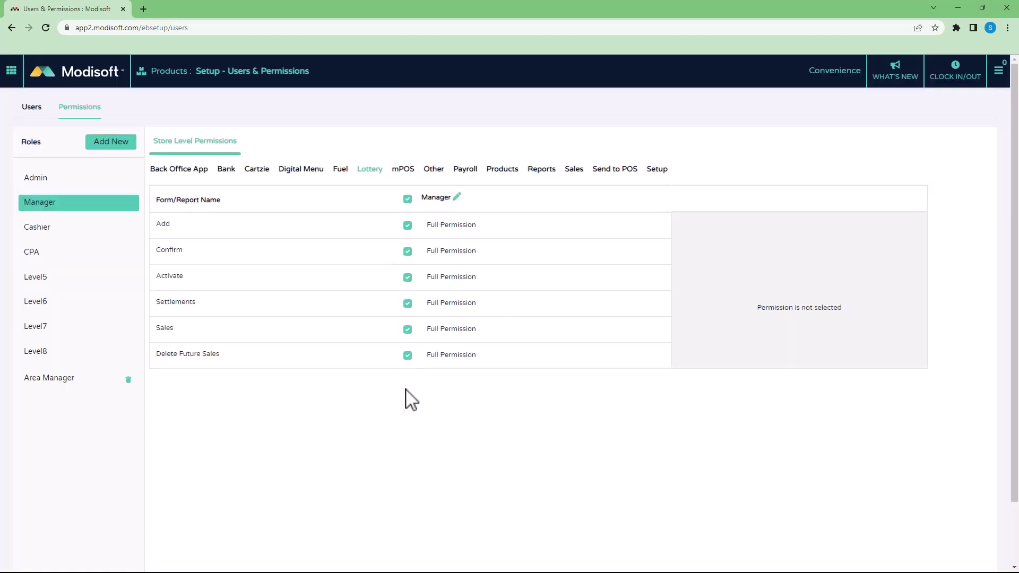
pyautogui.click(471, 171)
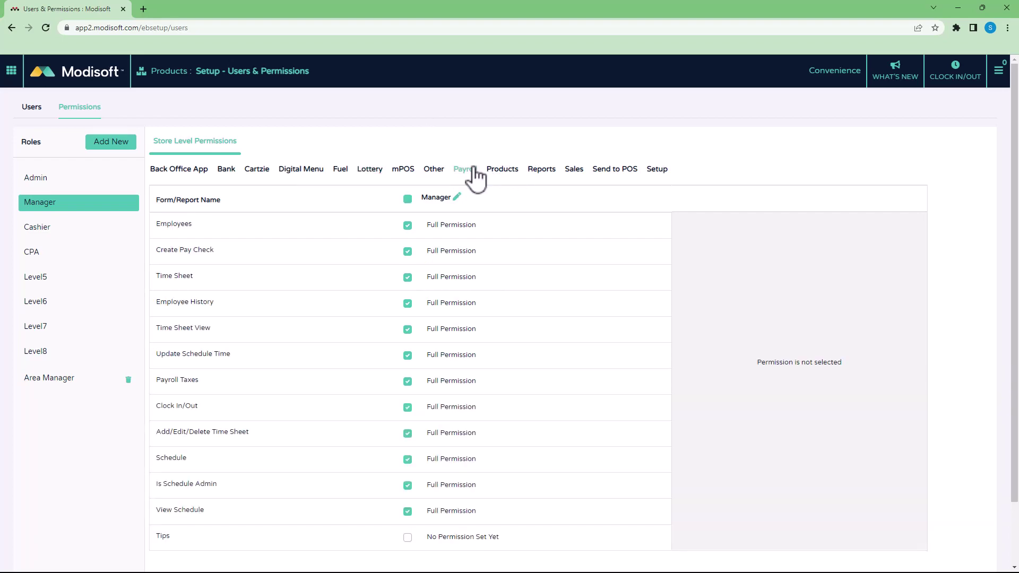
pyautogui.click(502, 170)
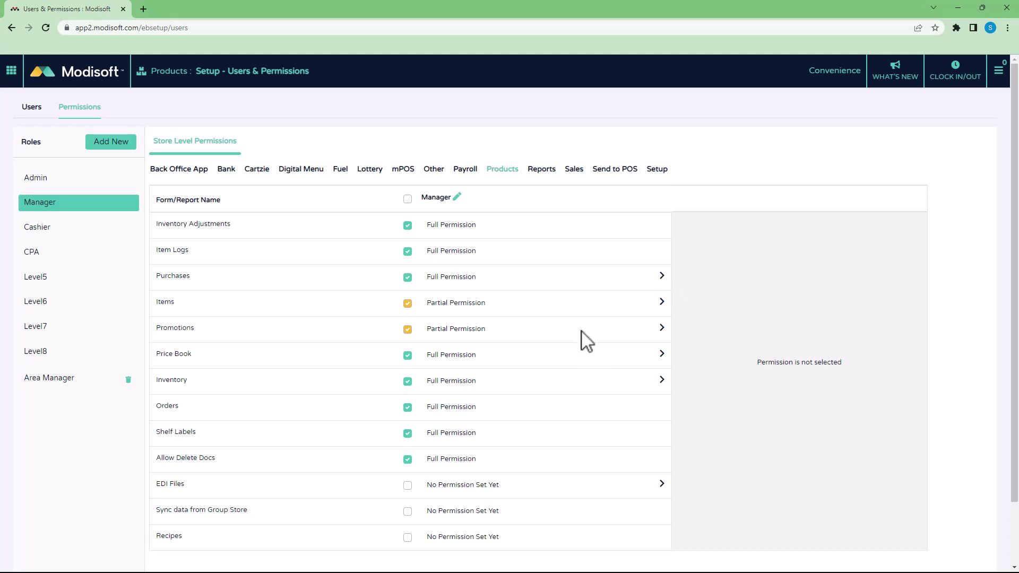
# Expand Promotions, then Items, to list the Manager's Items extended features.
pyautogui.click(662, 327)
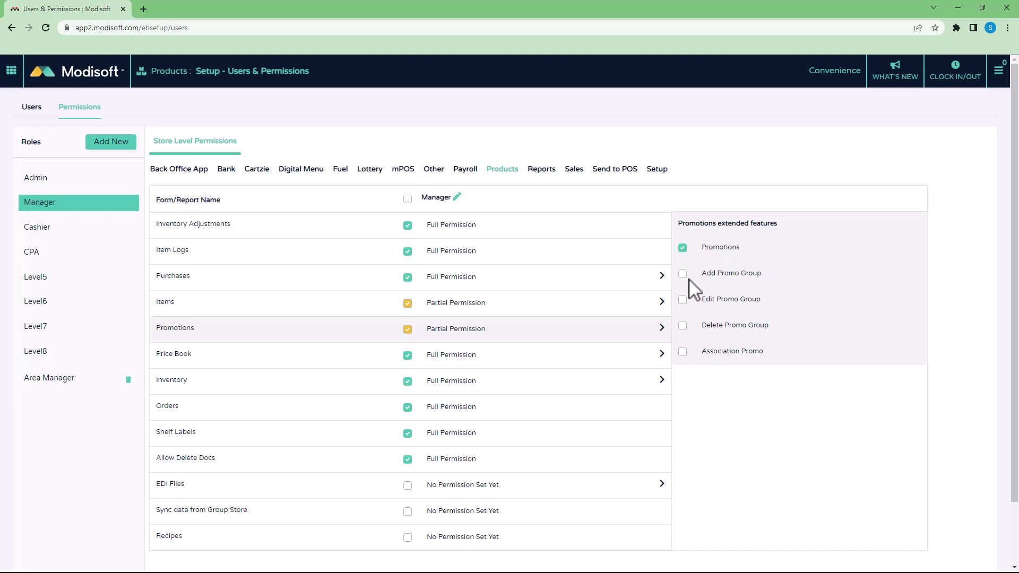
pyautogui.click(451, 307)
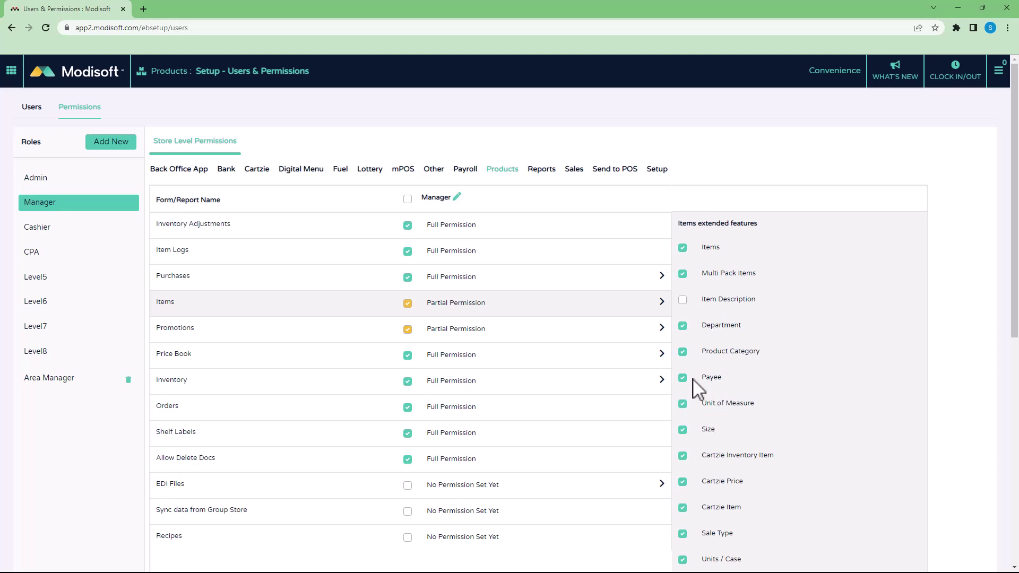
# Uncheck Unit Retail and Tax Rate in the Manager's Items extended features.
pyautogui.scroll(-1, 730, 467)
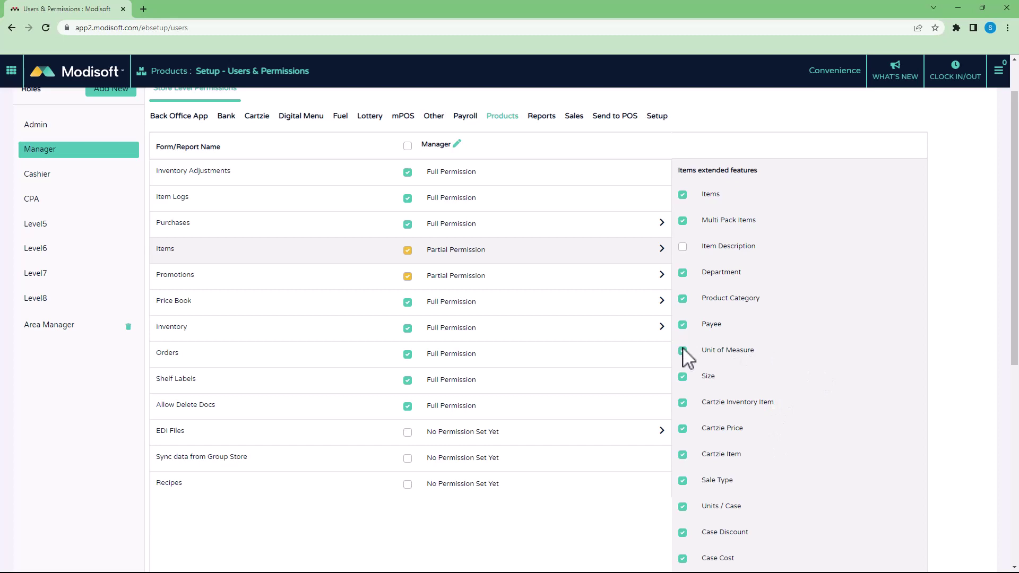
pyautogui.scroll(-1, 694, 442)
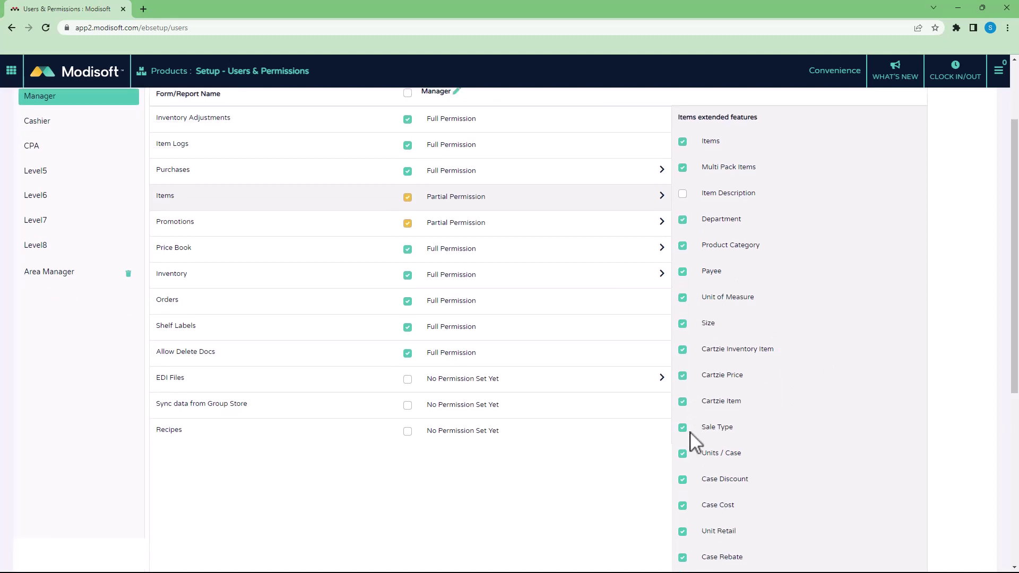
pyautogui.click(684, 531)
pyautogui.scroll(-4, 710, 366)
pyautogui.click(683, 476)
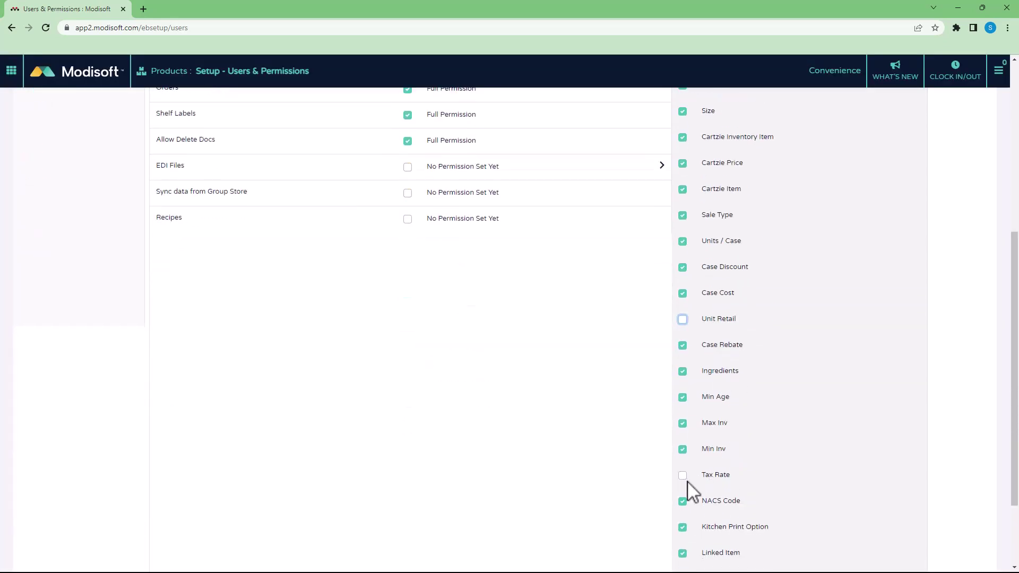
pyautogui.scroll(6, 735, 486)
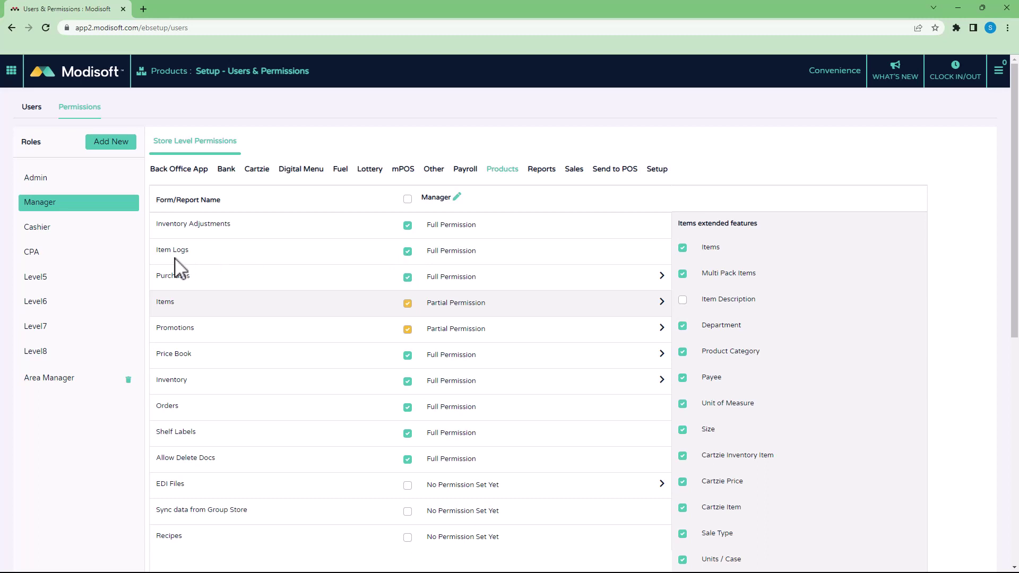
# Clear and restore the Manager's Item Logs permission twice, ending at Full Permission.
pyautogui.click(407, 252)
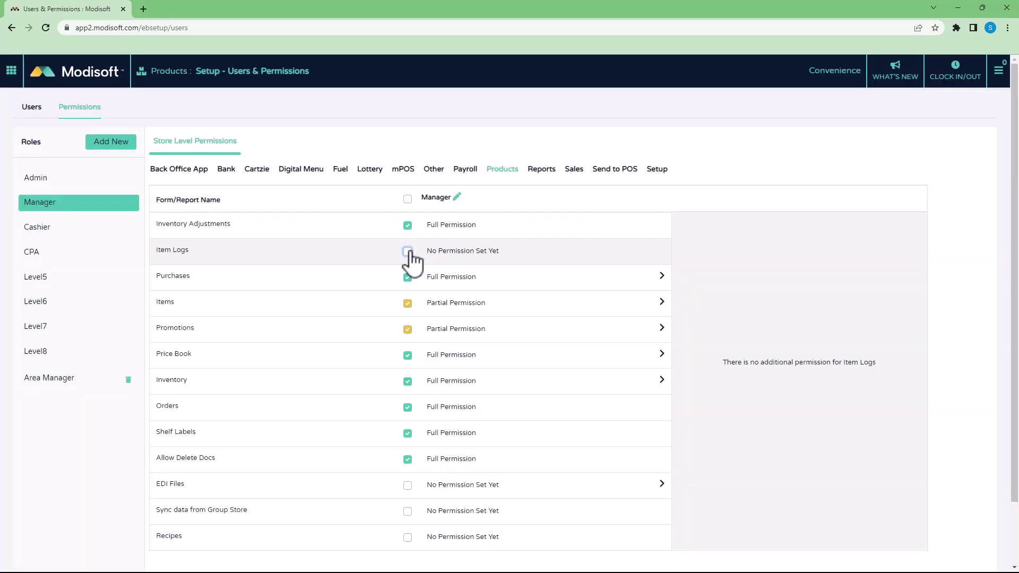
pyautogui.click(408, 251)
pyautogui.click(408, 253)
pyautogui.click(407, 251)
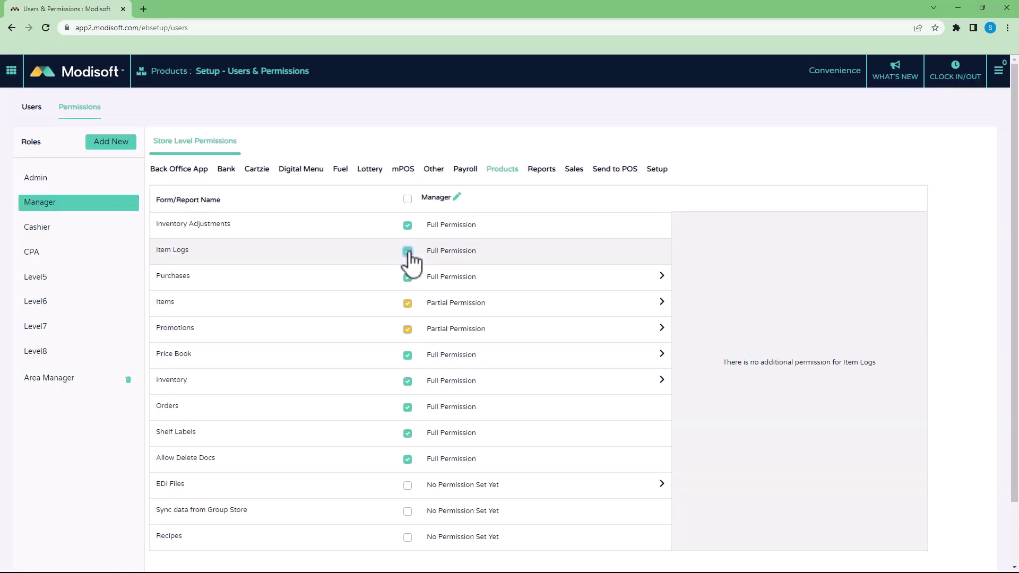